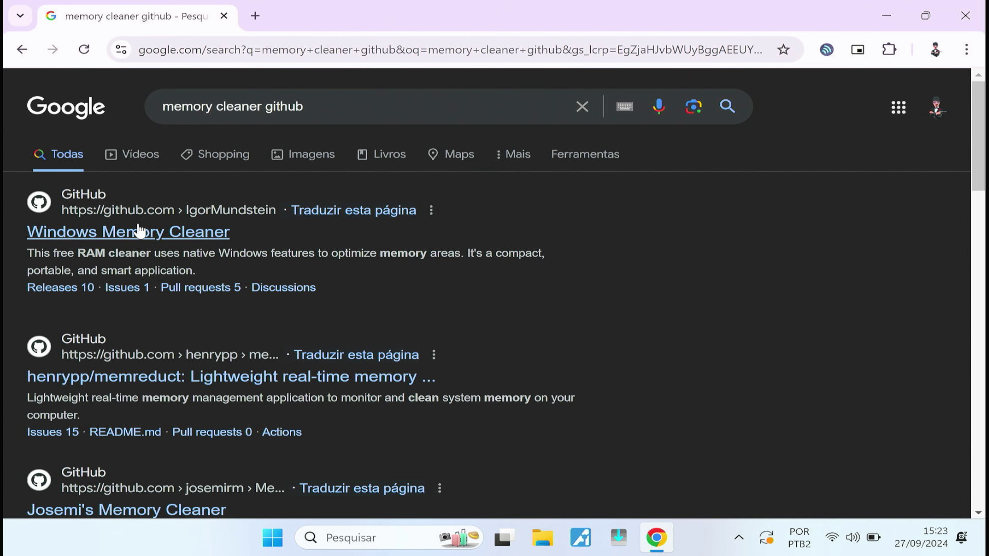
Open the Windows Memory Cleaner repository from the search results and download WinMemoryCleaner.exe from its 2.8 release
left_click(117, 235)
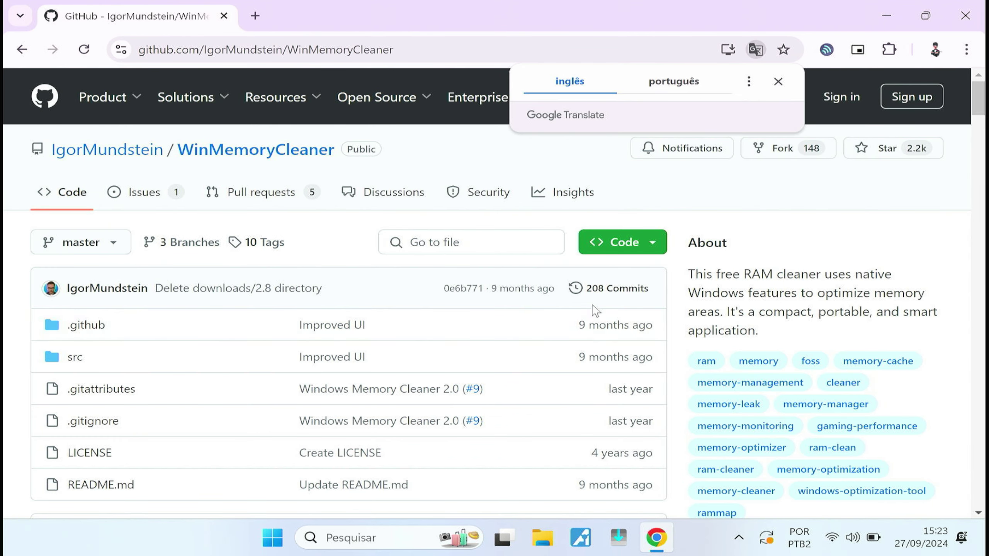
scroll(566, 310, "down", 10)
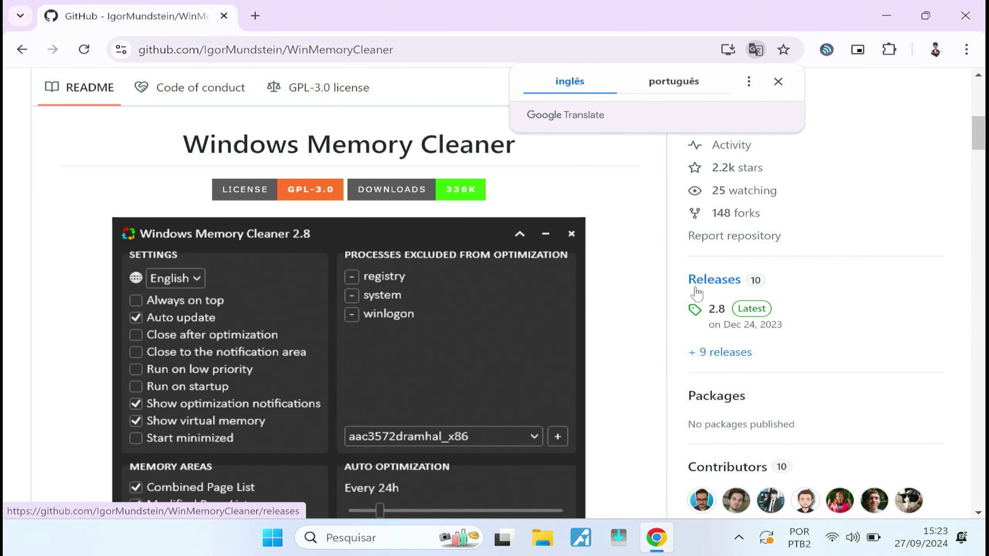
left_click(709, 316)
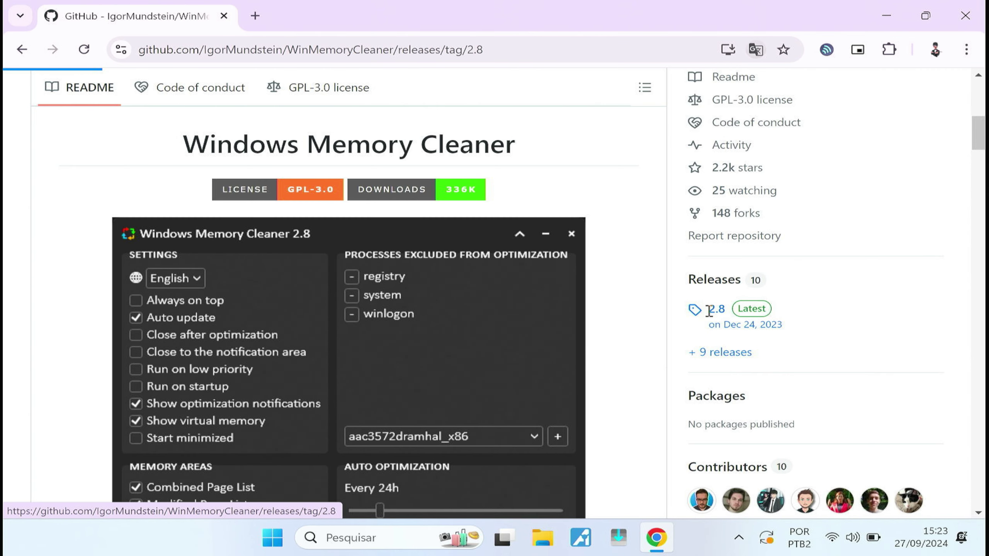
scroll(335, 308, "down", 8)
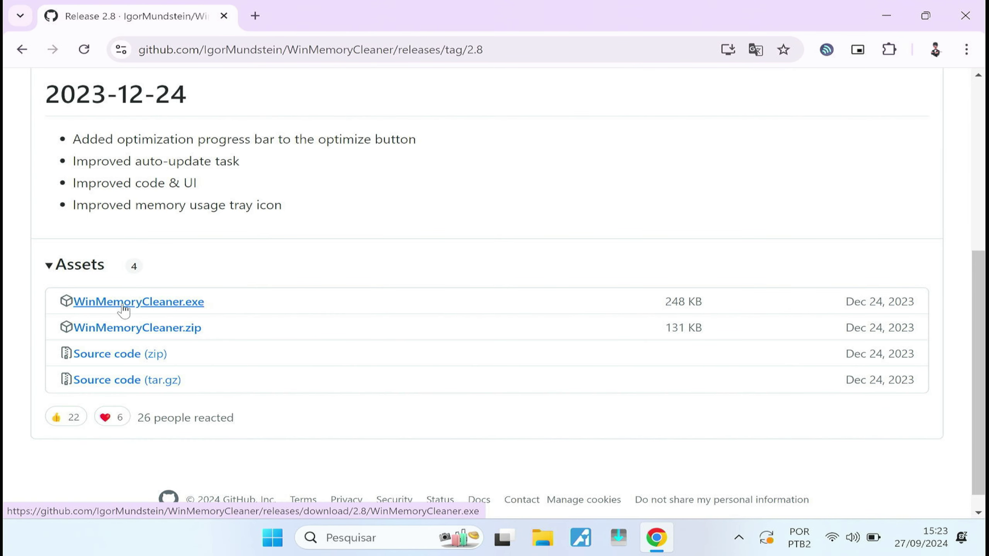
left_click(188, 308)
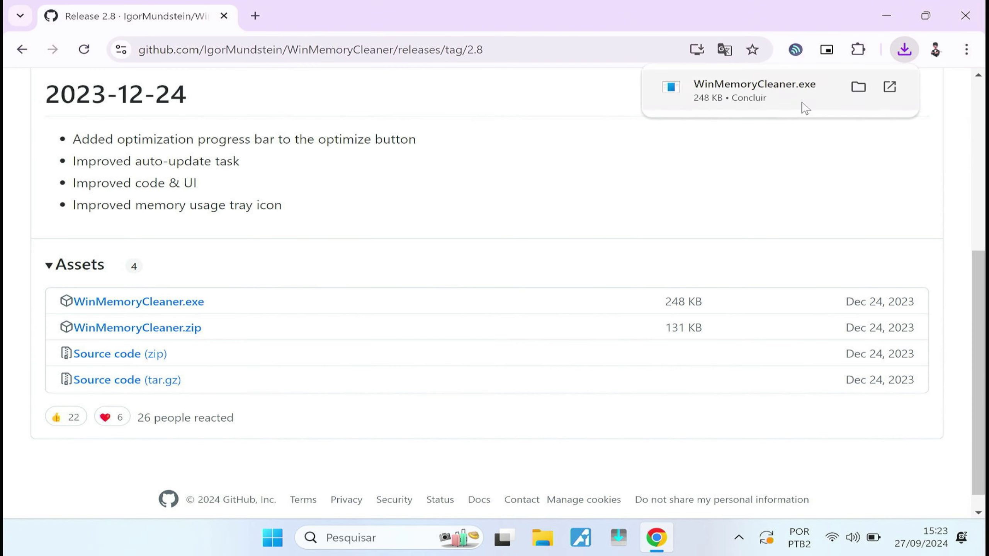
Move the downloaded WinMemoryCleaner.exe from the Downloads folder to the desktop and run it, allowing it to make changes
left_click(858, 87)
left_click_drag(444, 253, 79, 310)
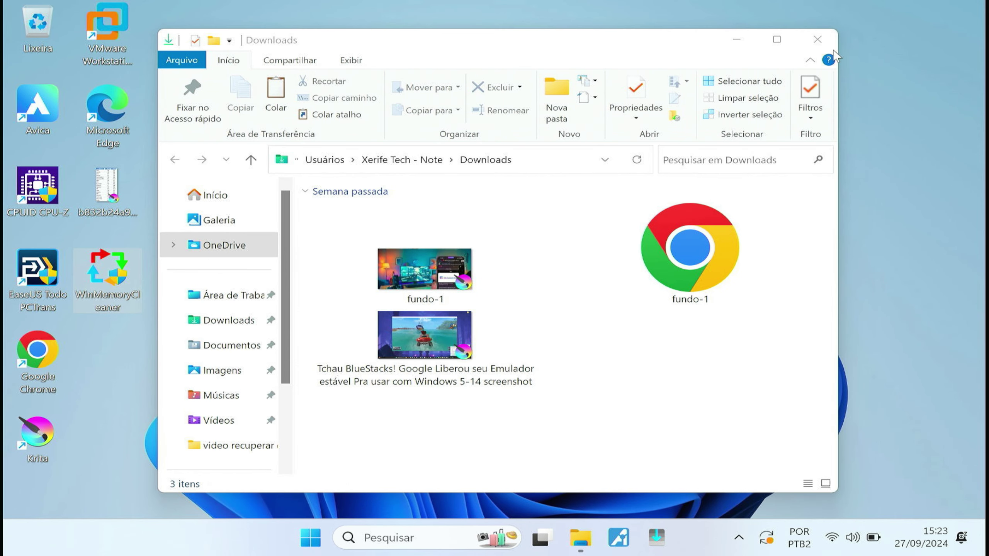
left_click(817, 40)
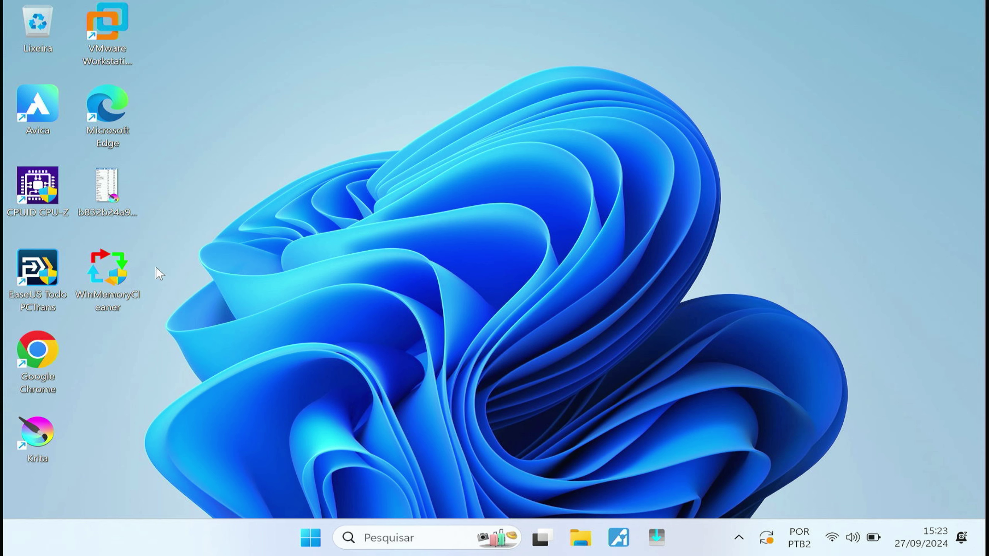
double_click(102, 258)
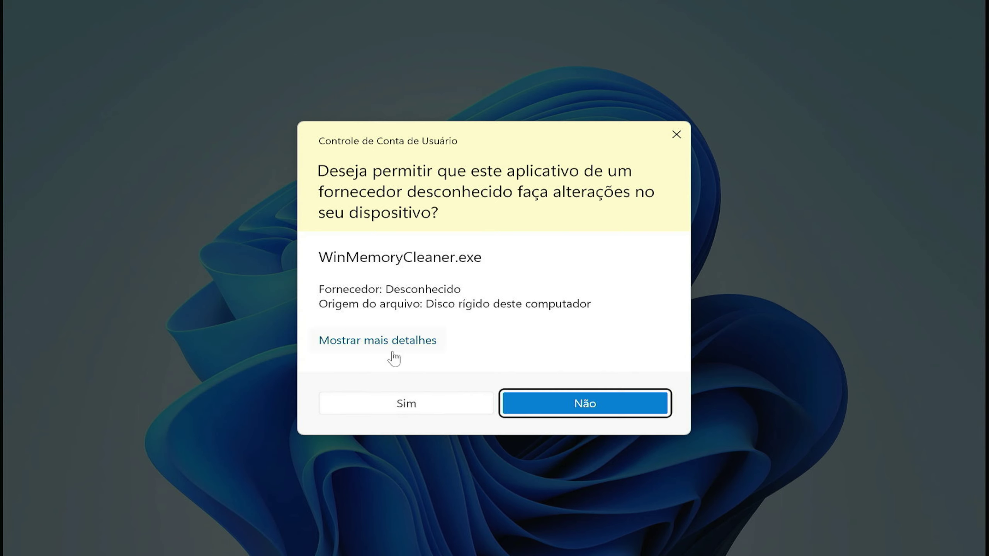
left_click(458, 410)
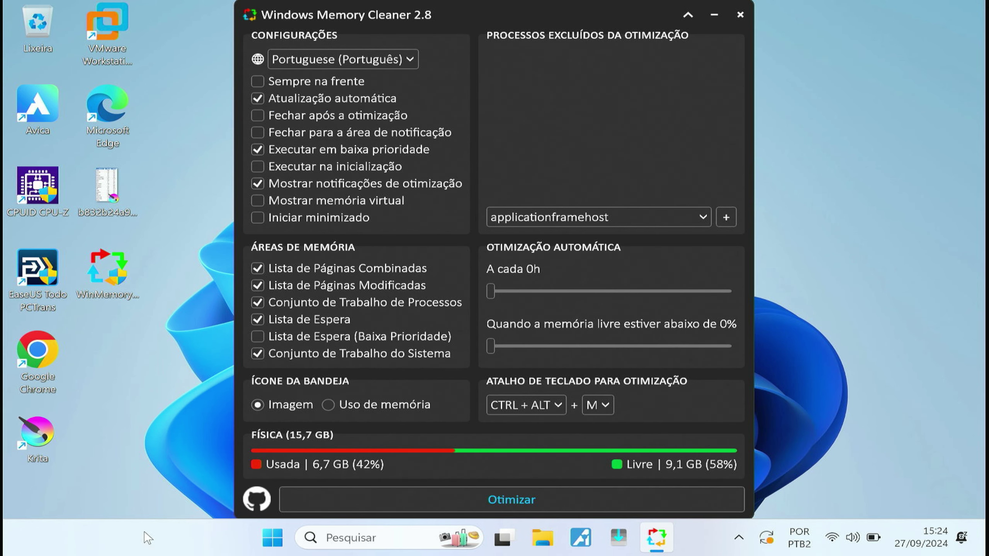
Examine the current memory usage on Task Manager's performance page, then minimize Task Manager
right_click(152, 536)
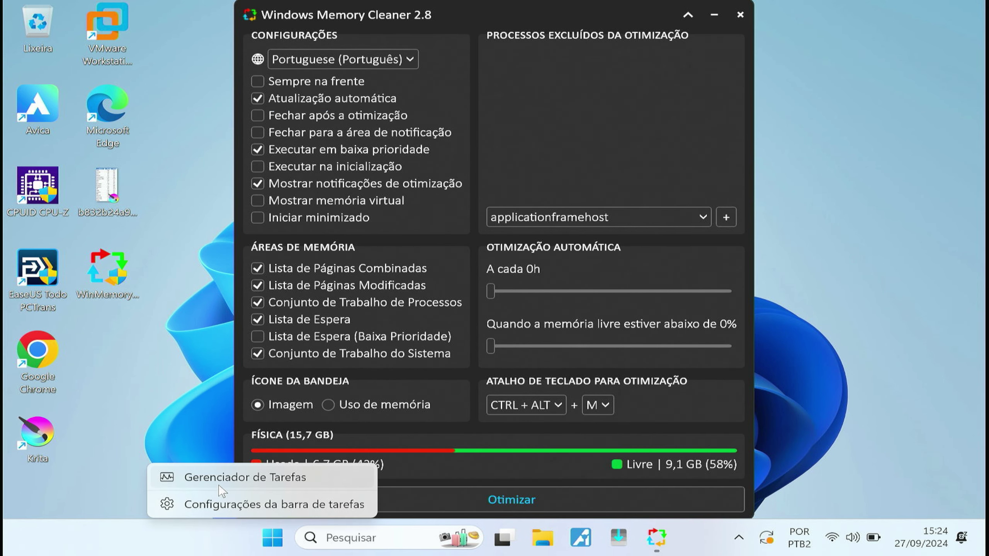
left_click(214, 474)
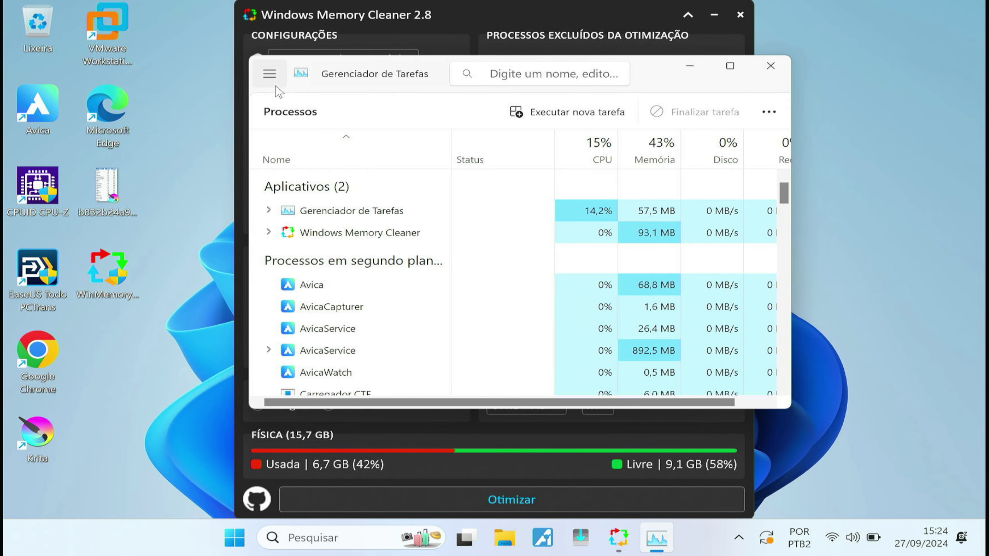
left_click(269, 73)
left_click(305, 138)
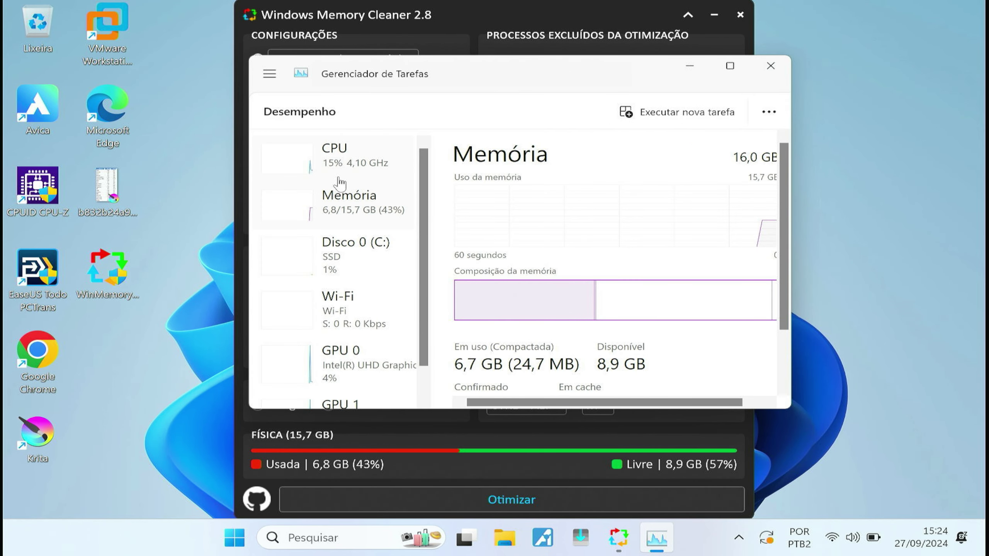
scroll(495, 259, "down", 1)
scroll(562, 296, "down", 1)
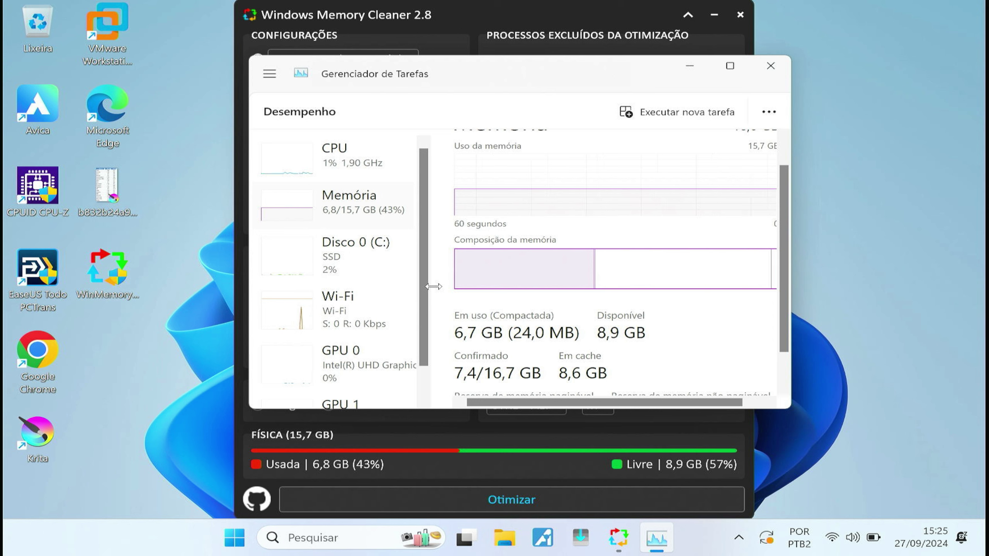
left_click(690, 68)
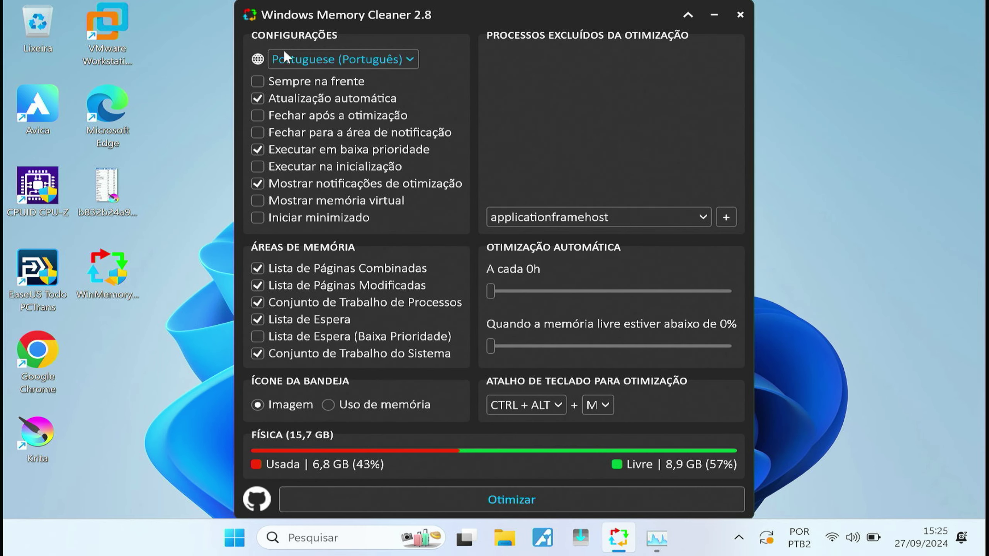
Disable automatic updates and optimization notifications, and enable starting minimized, running at startup and closing to the notification area
left_click(256, 99)
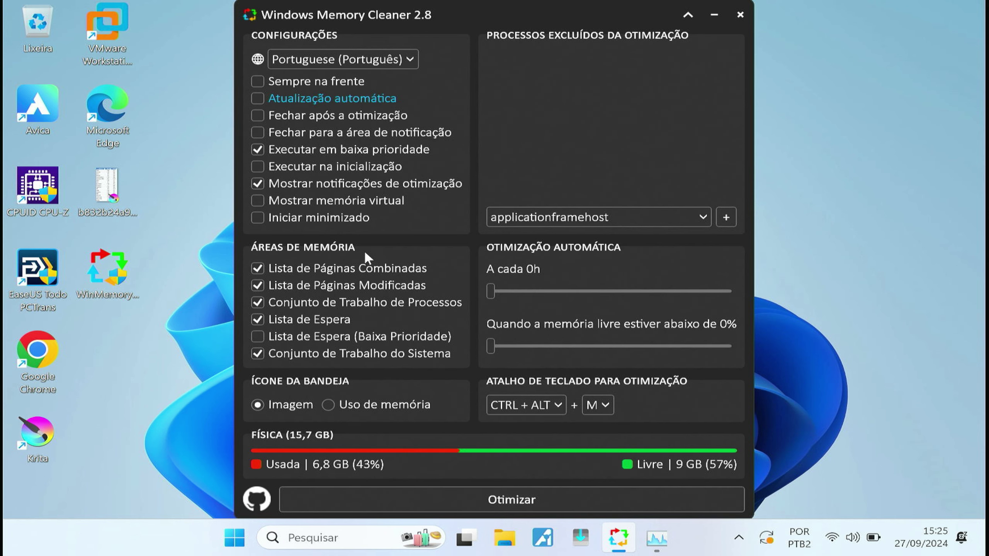
left_click(294, 222)
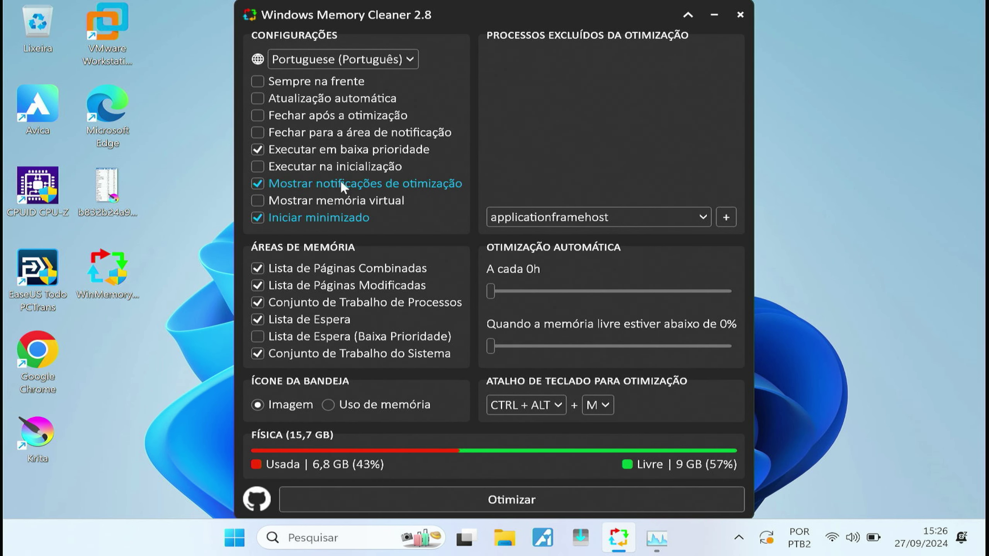
left_click(274, 186)
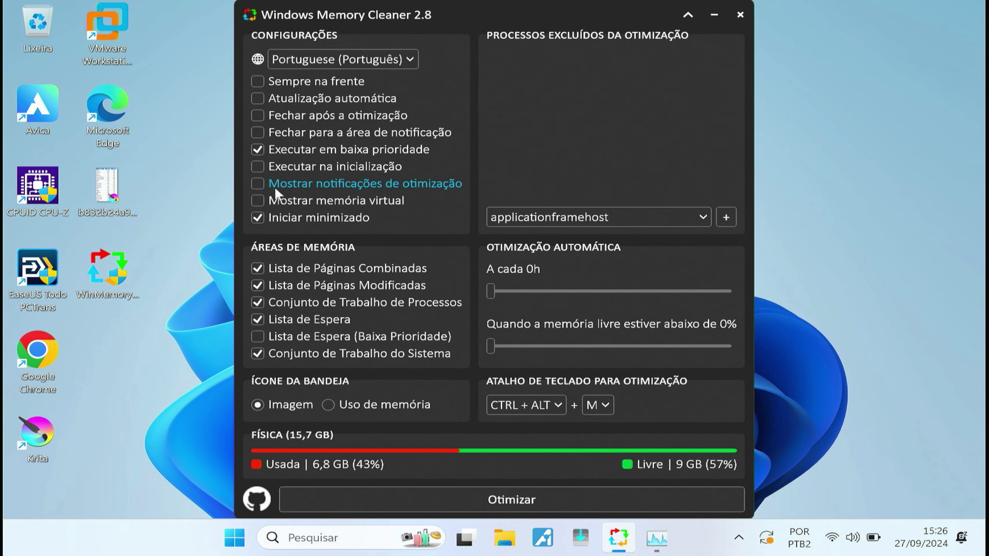
left_click(259, 168)
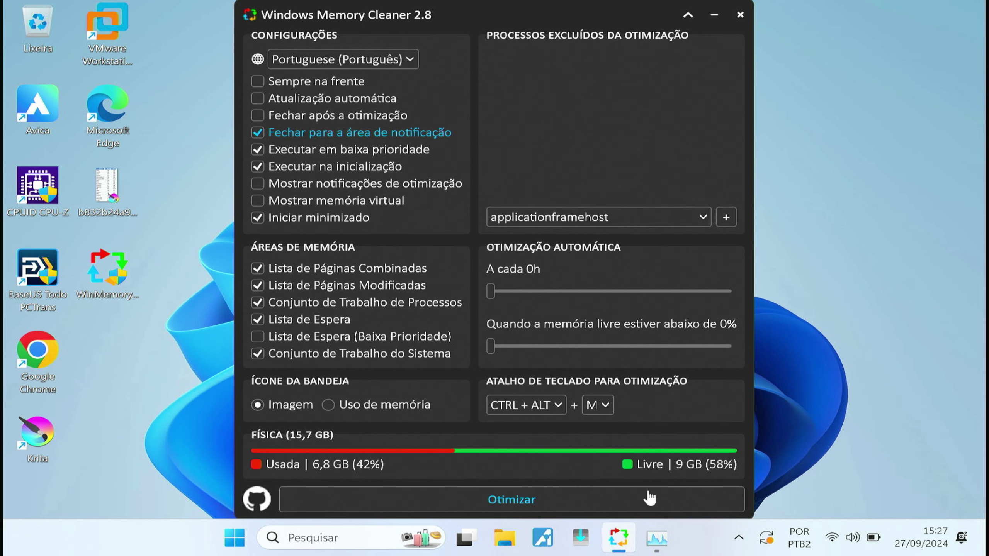
Try the memory-usage tray icon, compare it in the notification area, and switch back to the image icon
left_click(738, 538)
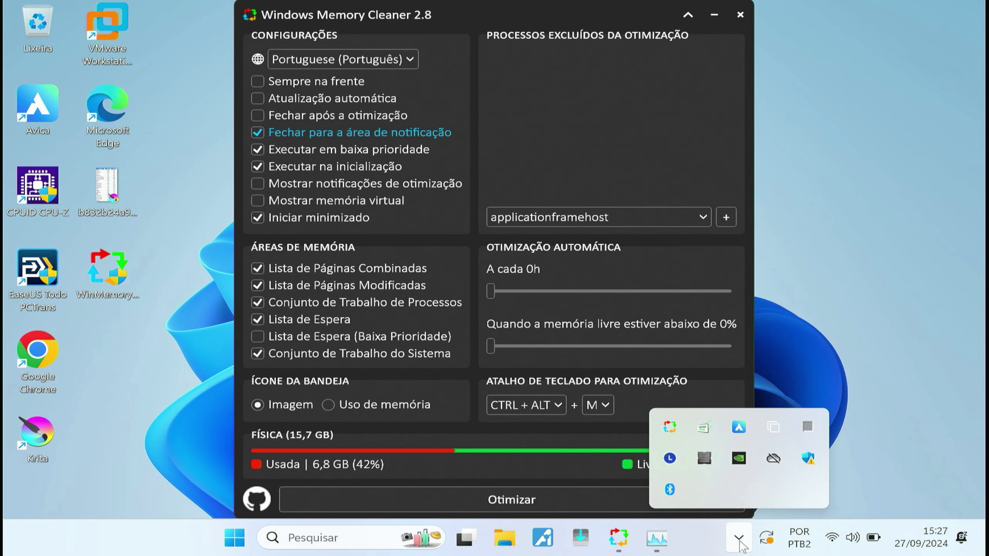
mouse_move(674, 431)
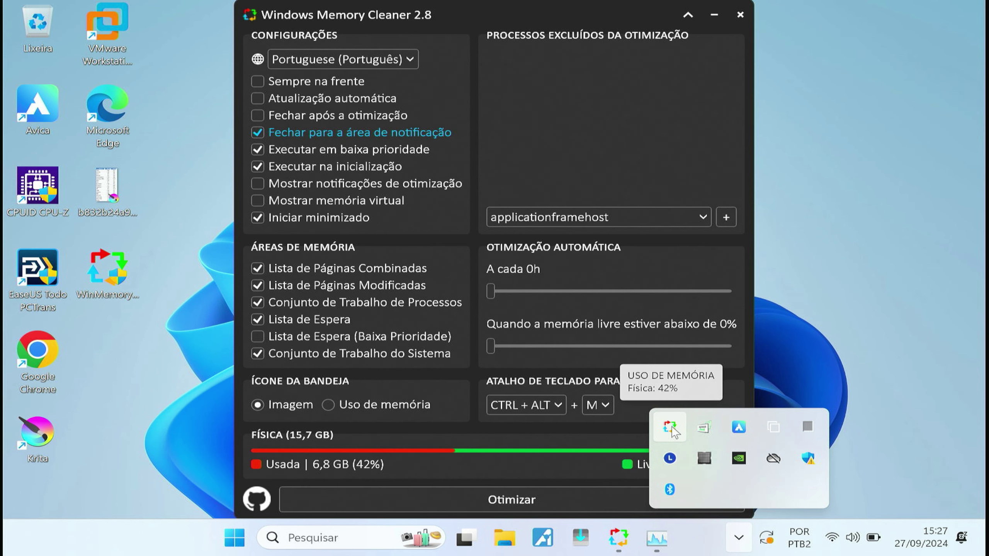
left_click(425, 405)
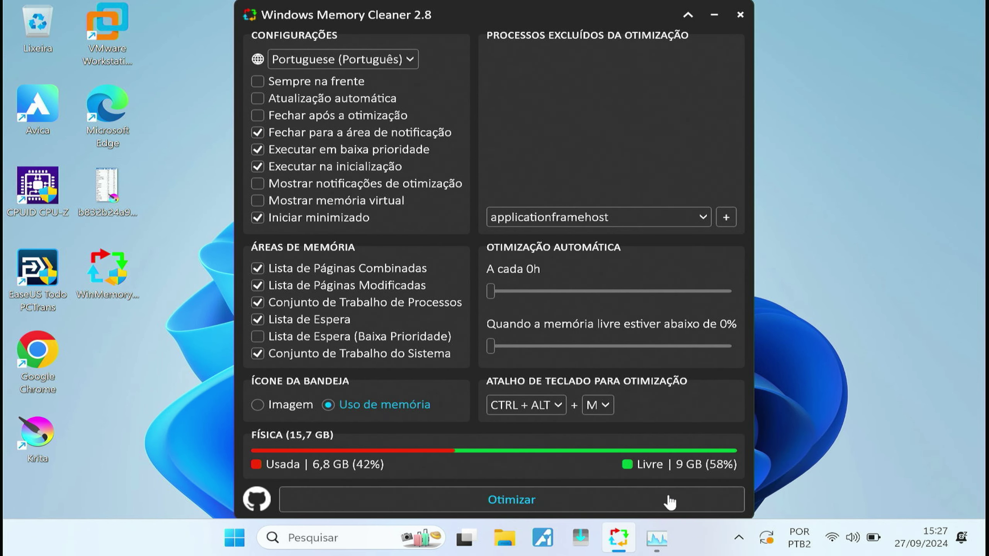
left_click(739, 537)
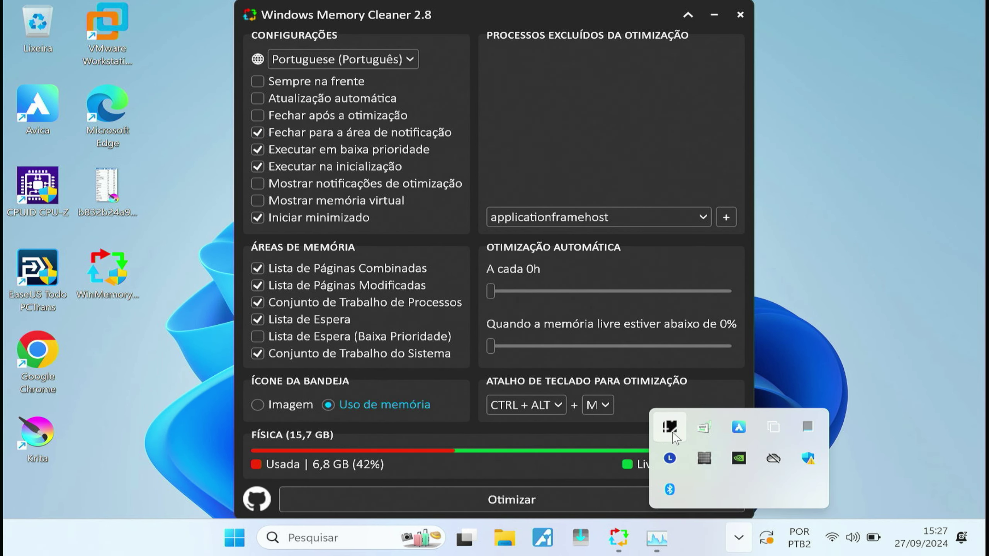
mouse_move(671, 433)
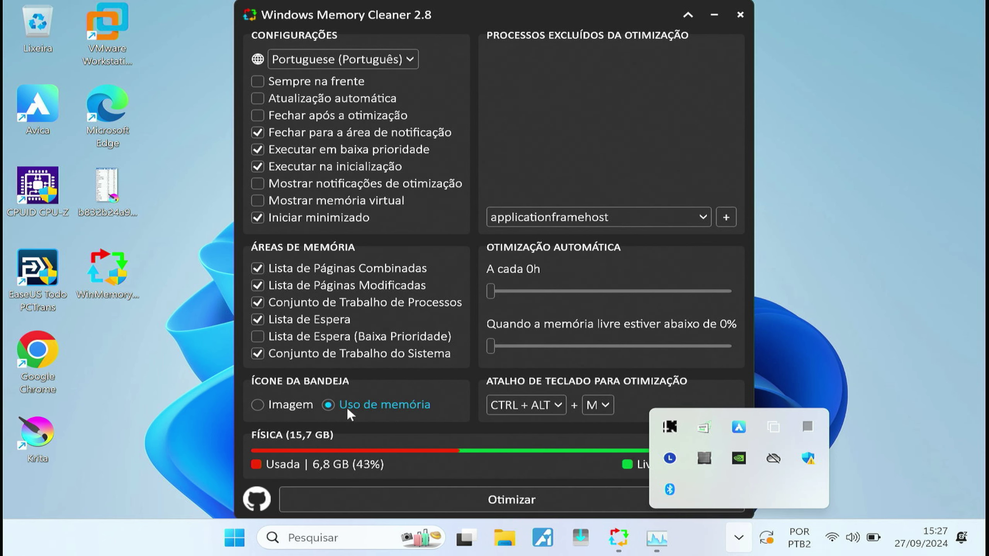
left_click(299, 403)
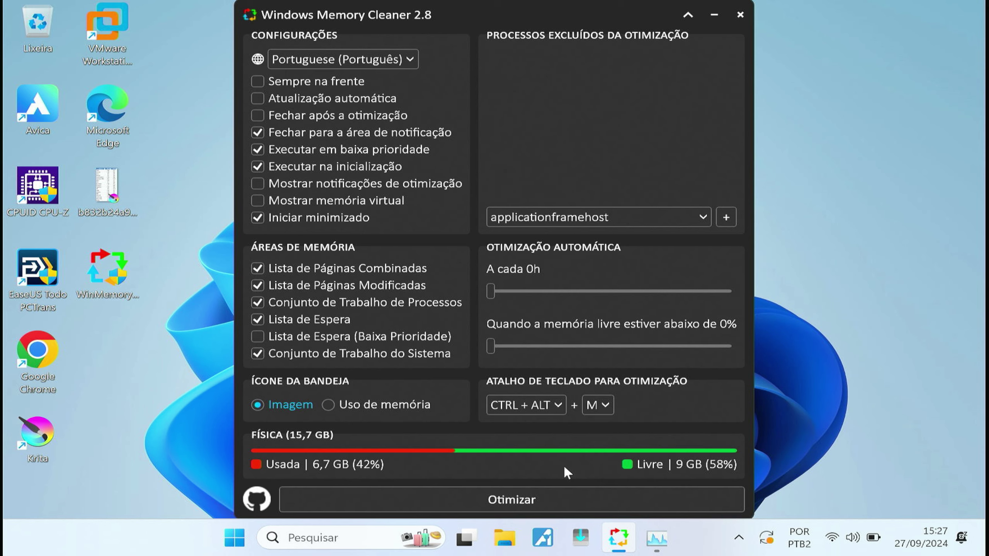
Run the memory optimization and check its effect on memory usage in Task Manager
left_click(508, 501)
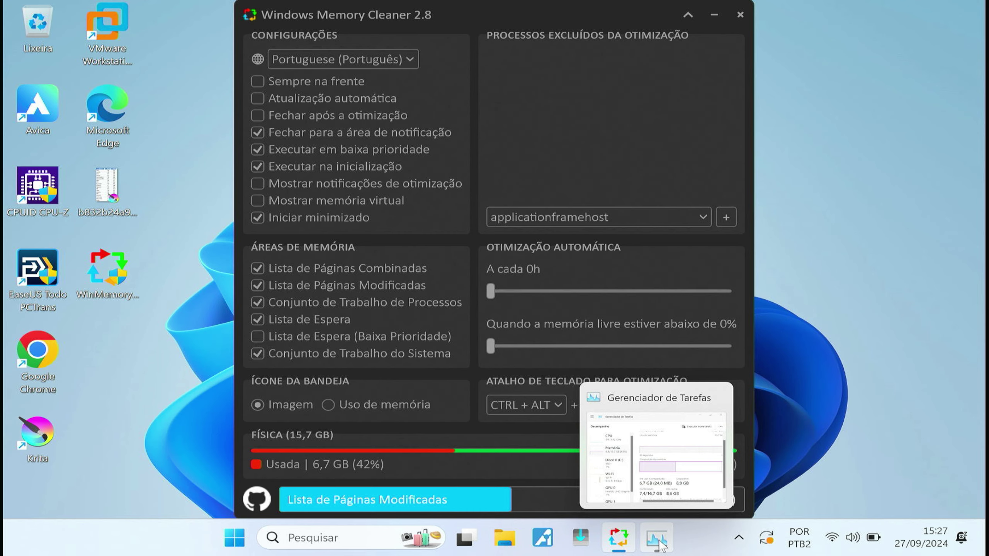
left_click(658, 539)
left_click_drag(443, 74, 544, 68)
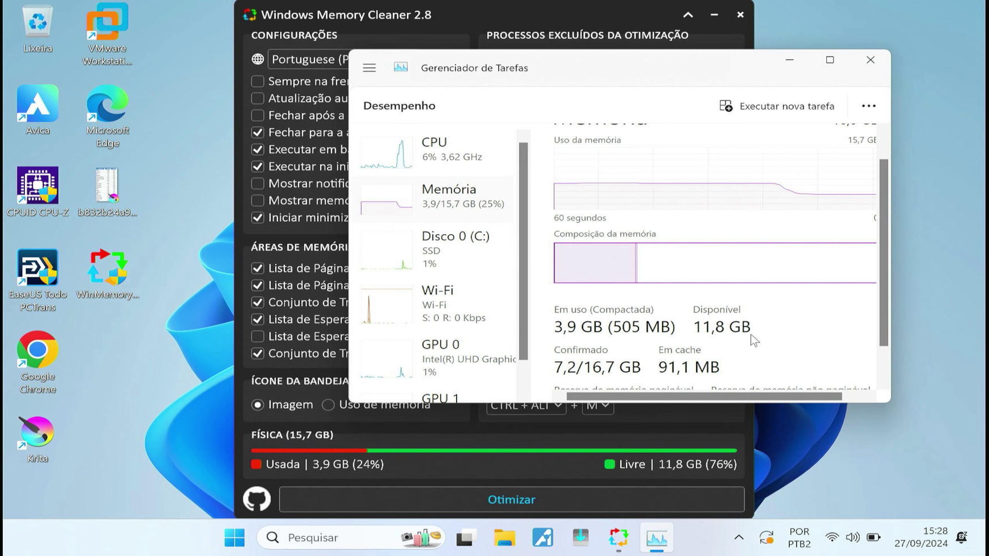
left_click(739, 538)
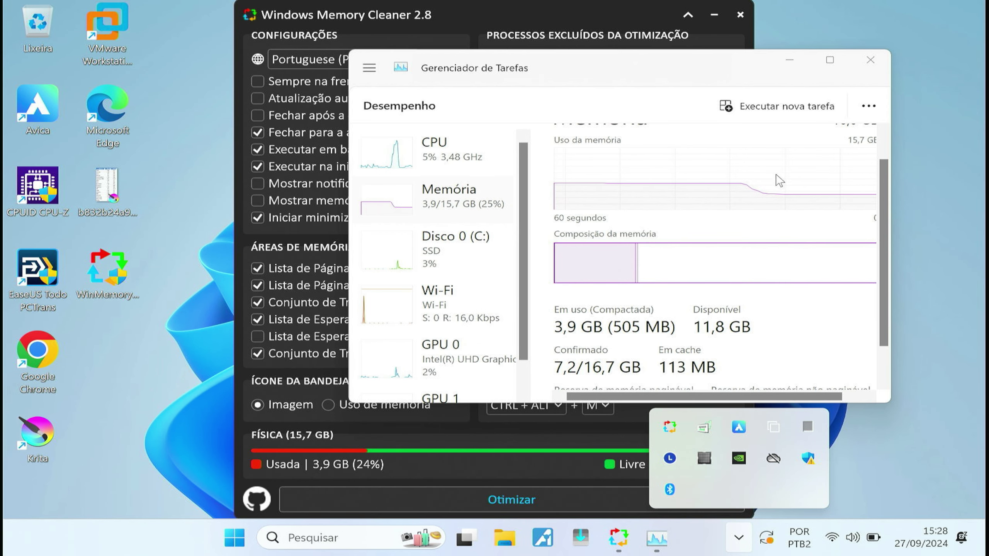
left_click(822, 63)
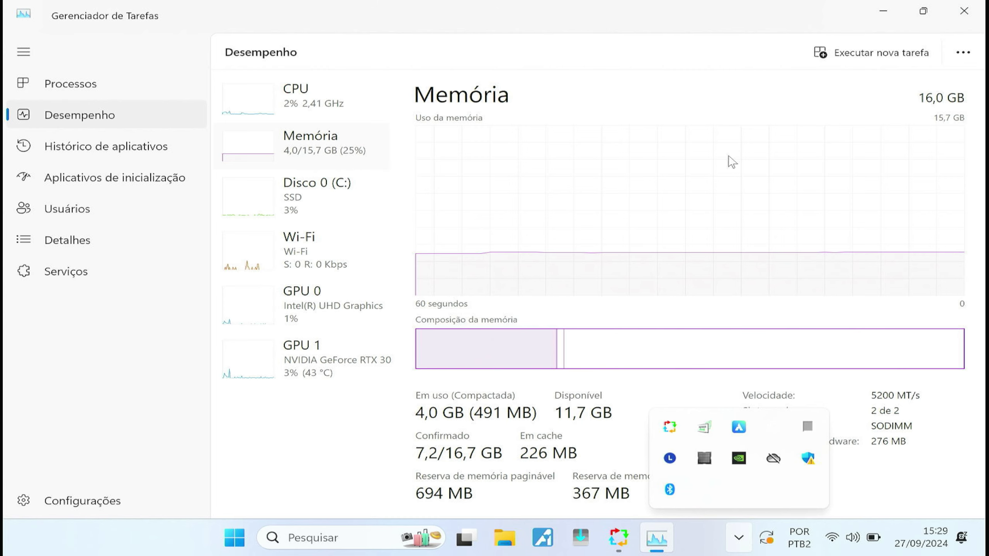
left_click(887, 11)
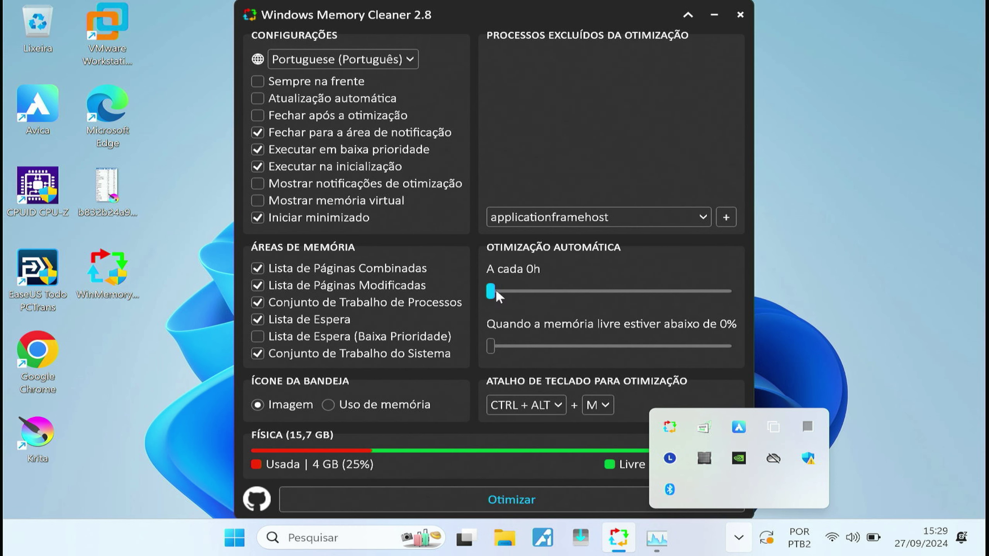
Try an automatic optimization interval of 8 hours and reset it to 0 hours
left_click_drag(502, 292, 504, 297)
left_click(852, 321)
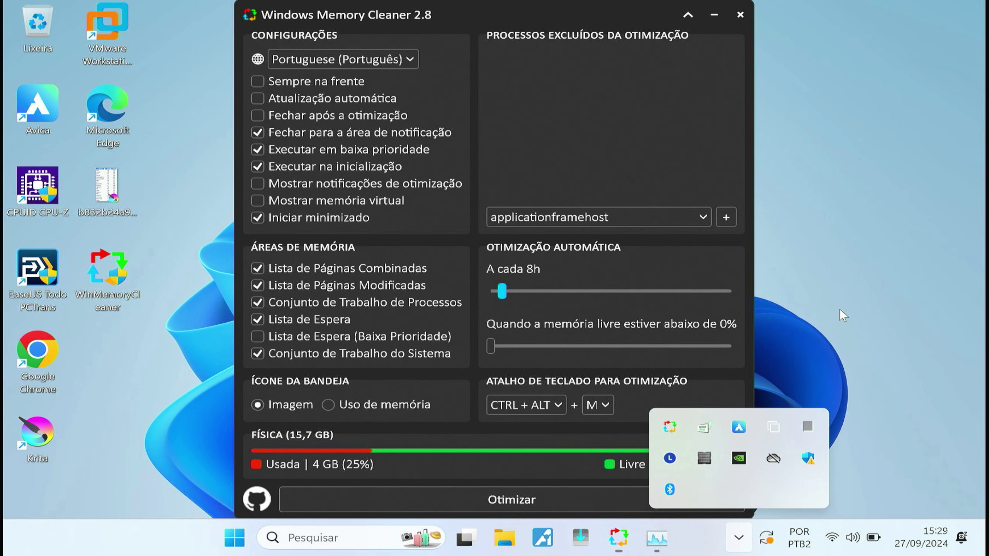
left_click(736, 538)
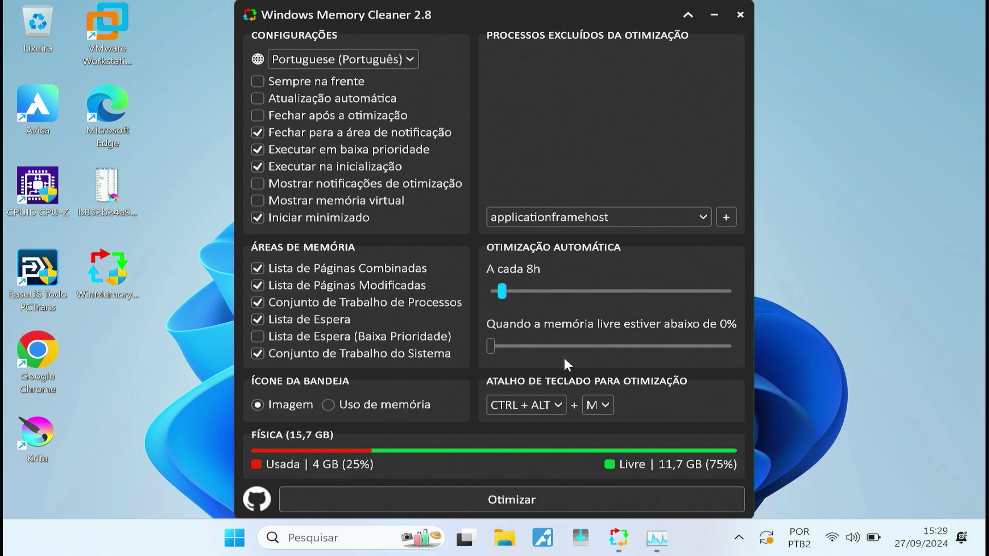
left_click(506, 298)
left_click_drag(504, 295, 447, 287)
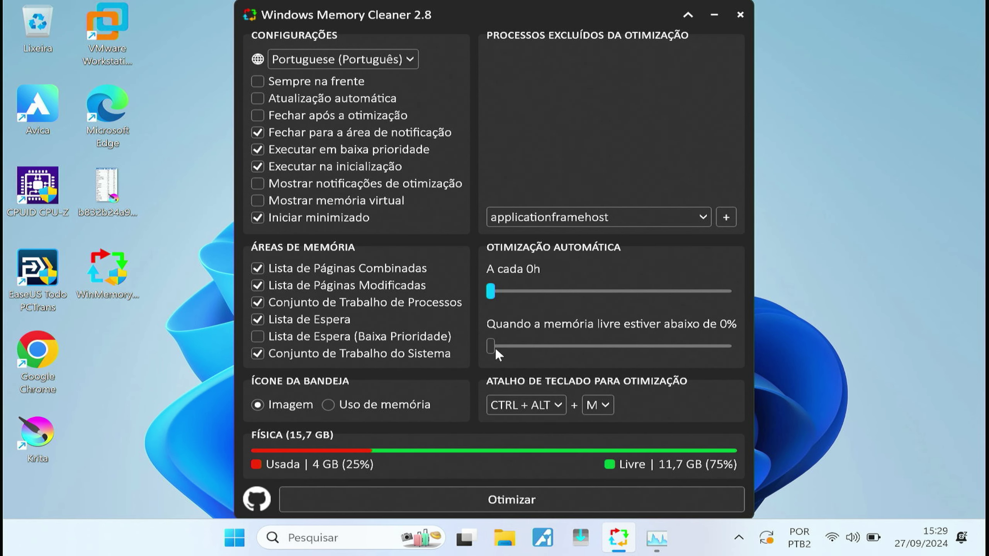
Review the memory performance graph in Task Manager again and close Task Manager
left_click(658, 540)
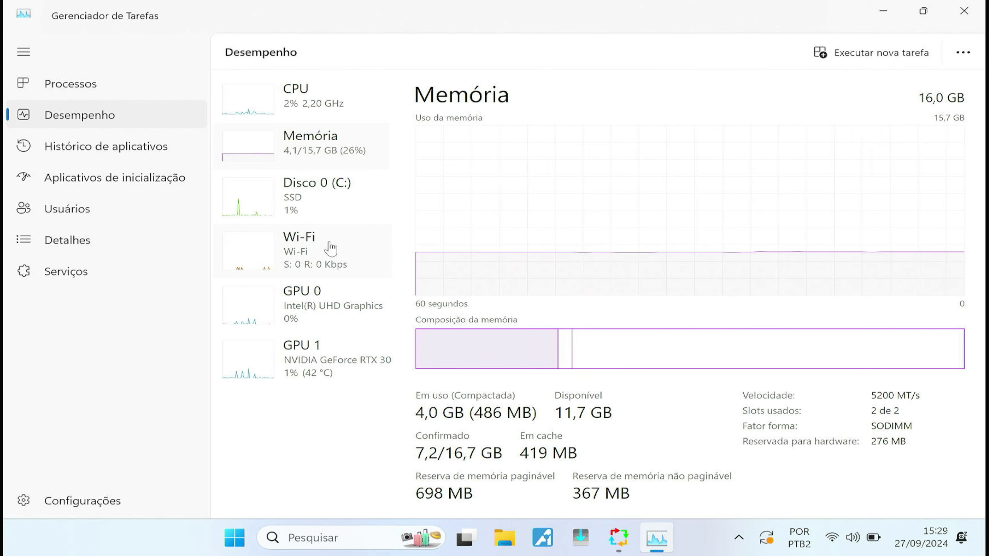
mouse_move(349, 226)
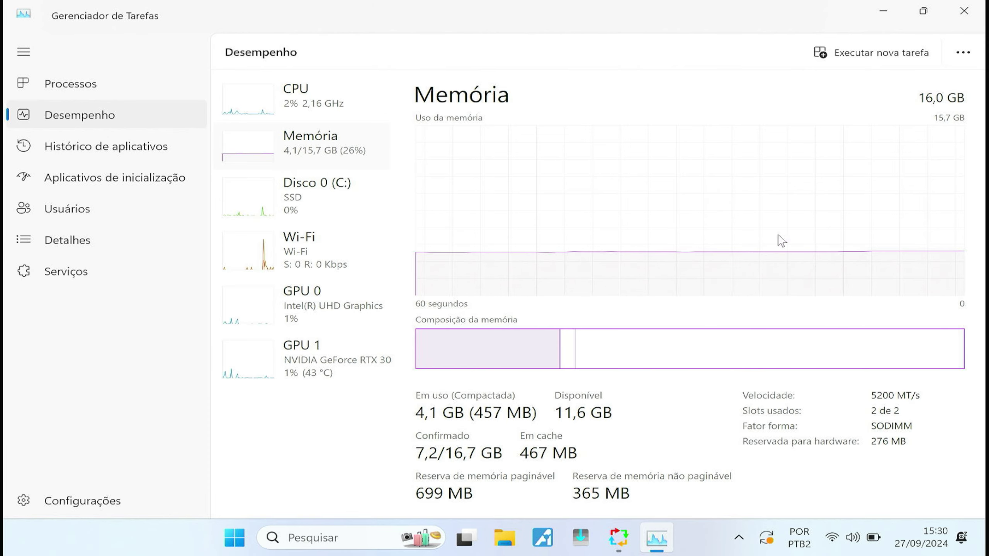
left_click(964, 11)
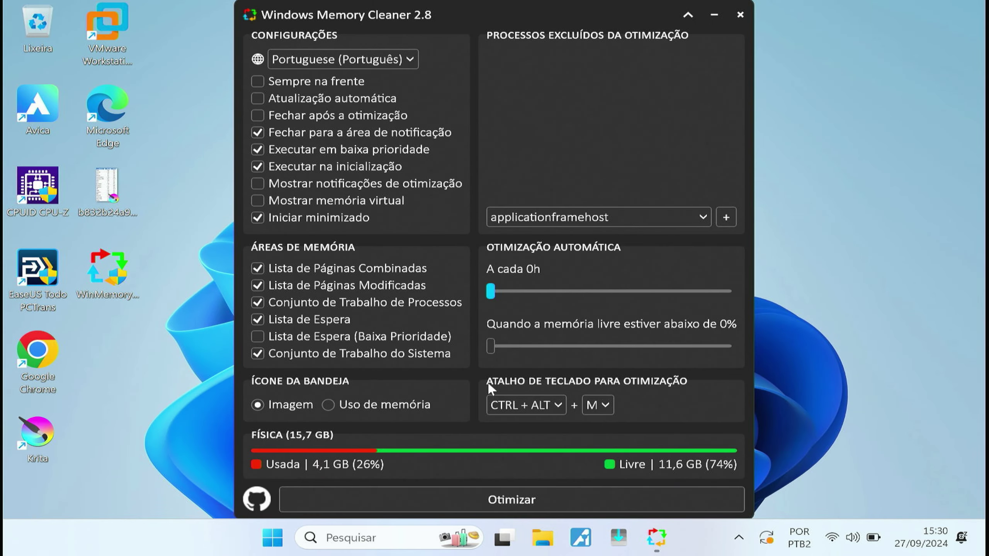
Set automatic optimization to trigger when free memory is below 60%, and run the optimization once manually
left_click_drag(504, 346, 522, 349)
left_click_drag(601, 351, 640, 352)
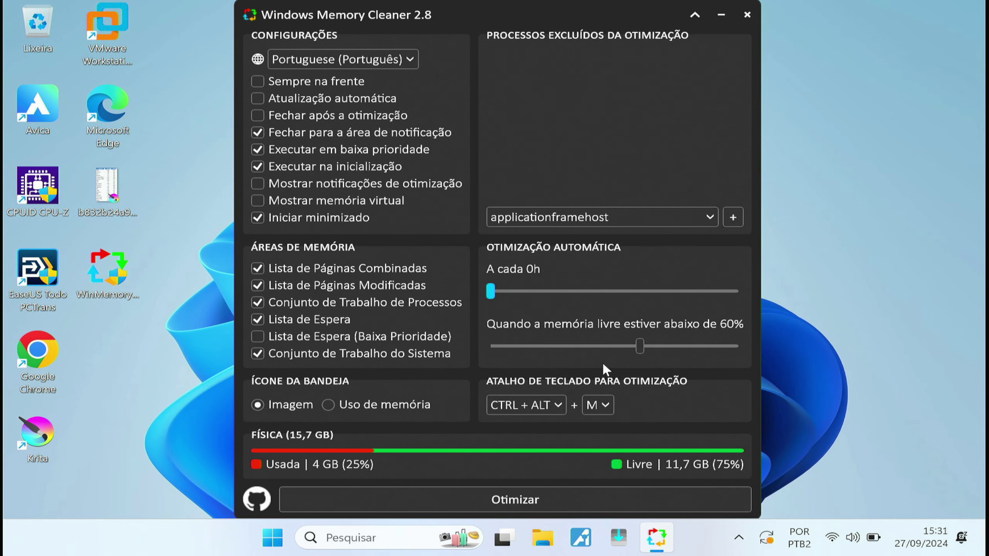
left_click(523, 499)
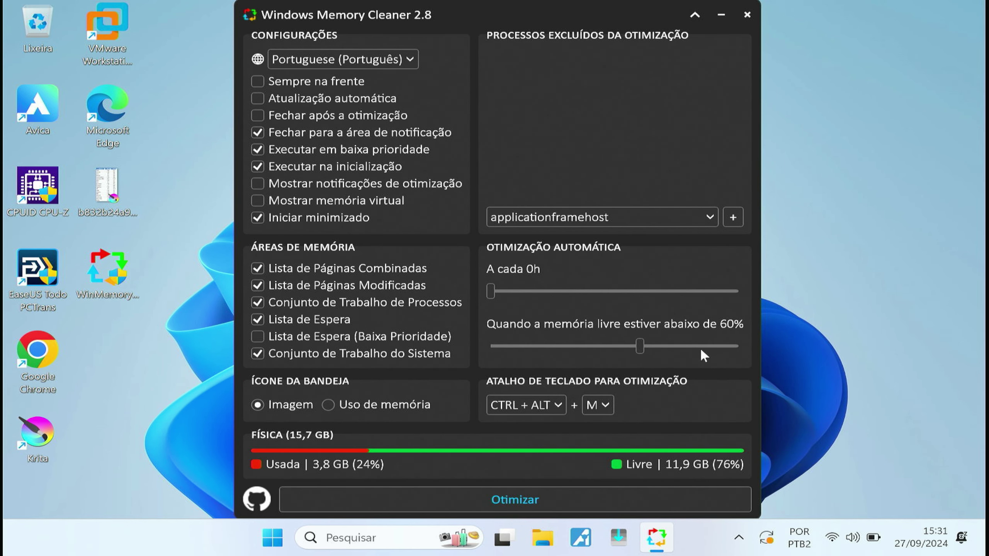
Close the memory cleaner to the notification area and check the memory usage on its tray icon
left_click(747, 15)
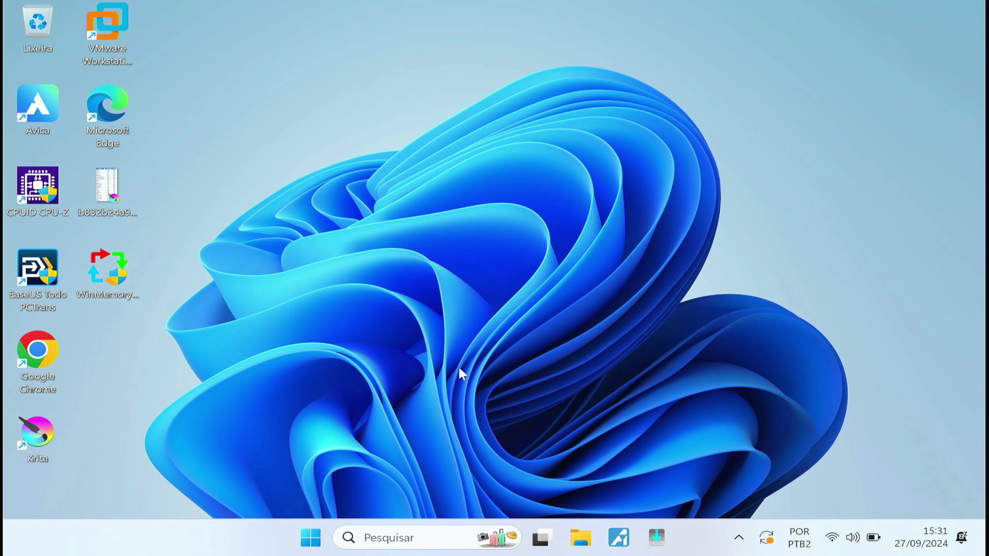
left_click(739, 538)
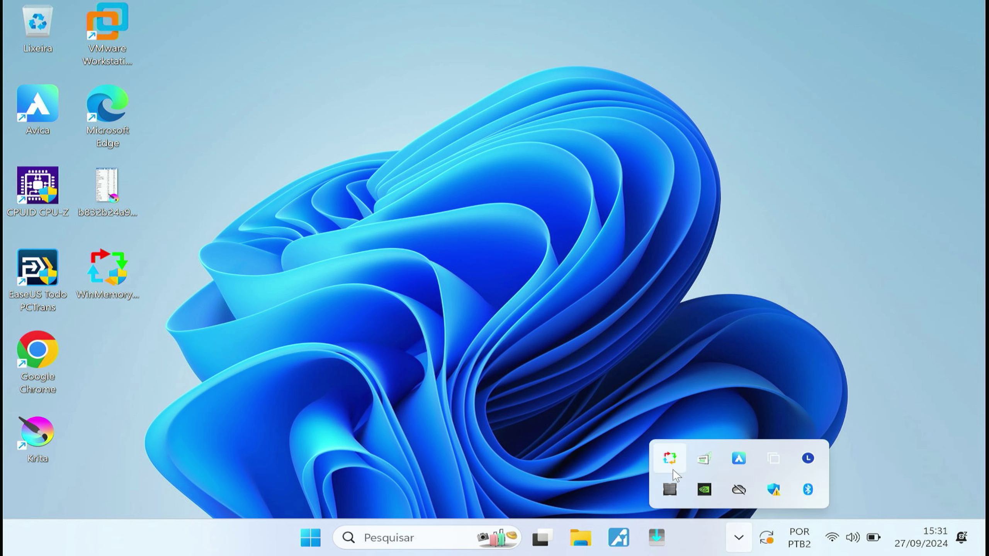
mouse_move(676, 463)
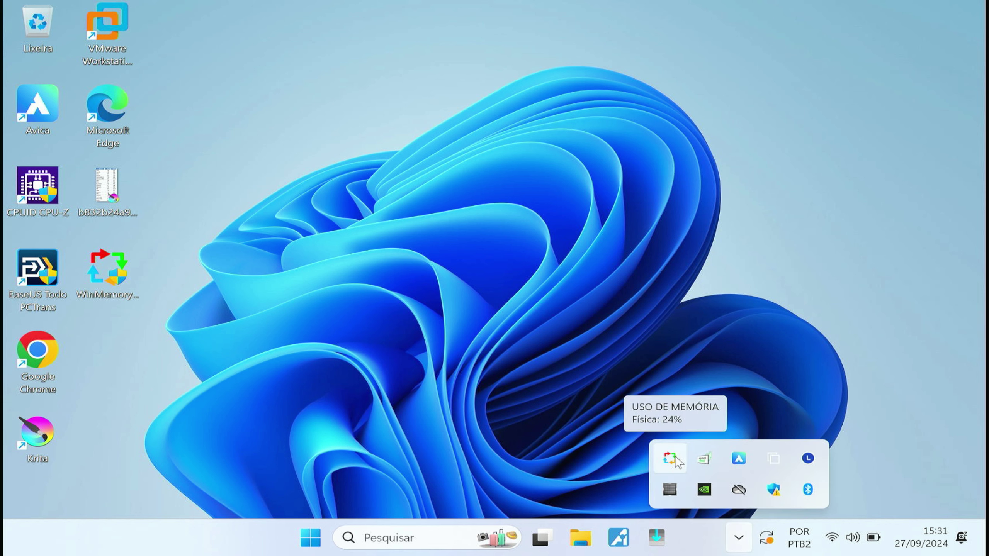